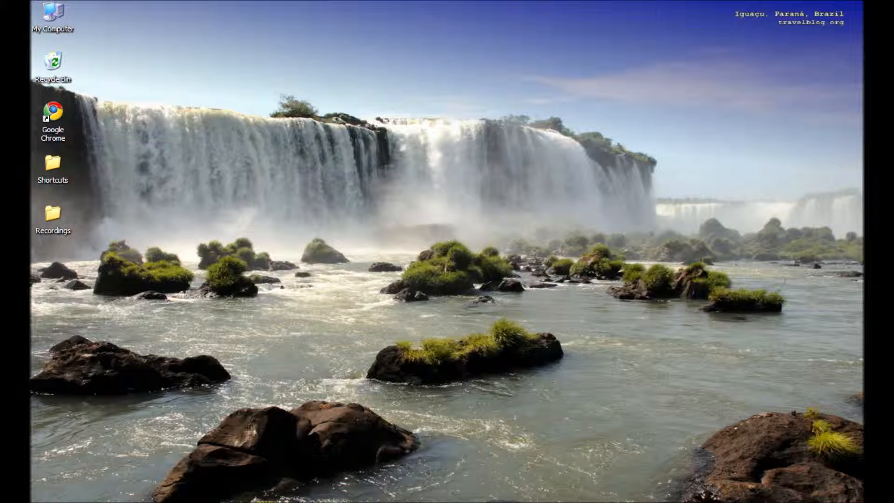
- Restore the Chrome window showing the Build Your Business page from the taskbar
left_click(270, 497)
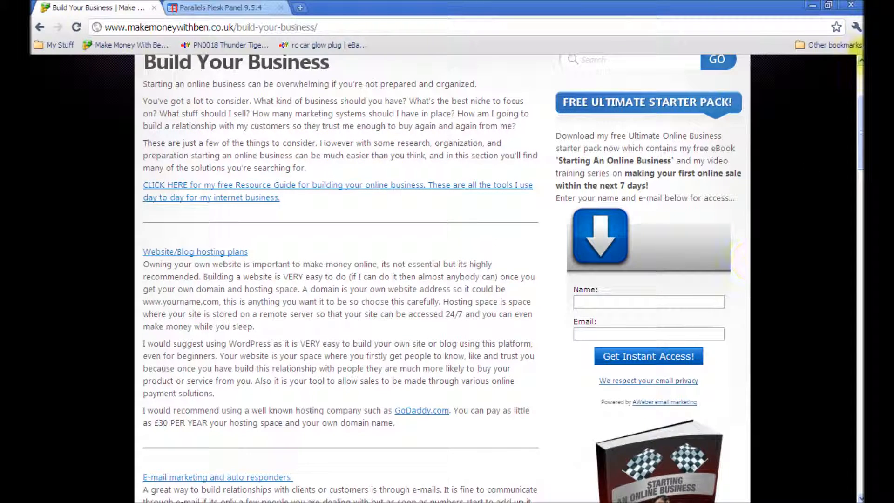
- Scroll the Build Your Business page to the hosting section with the GoDaddy.com link
left_click(860, 84)
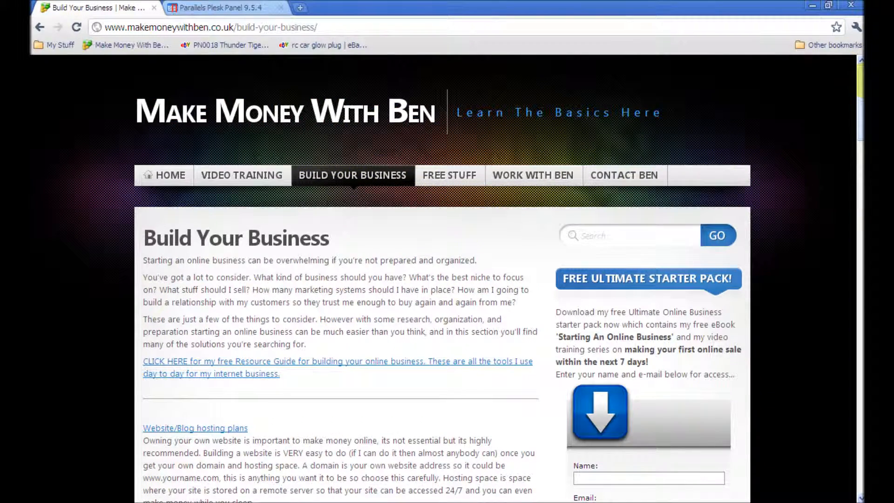
left_click_drag(862, 106, 862, 133)
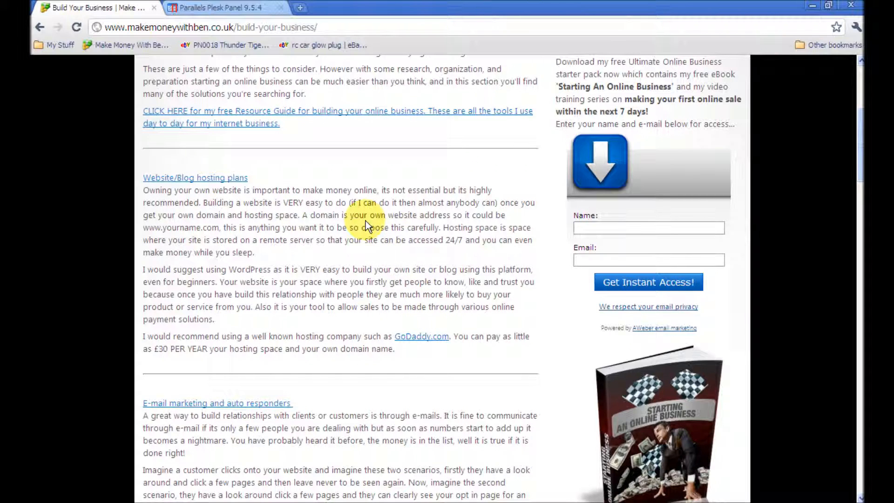
left_click_drag(857, 130, 861, 117)
left_click(852, 138)
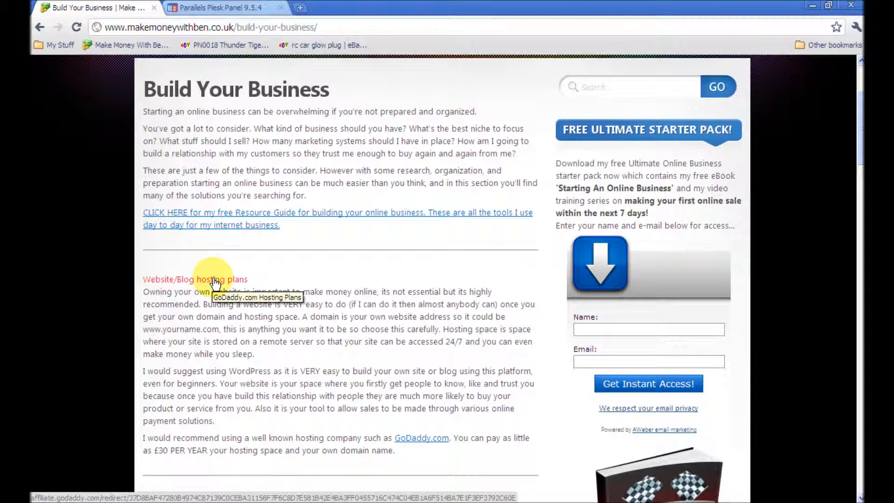
- Open GoDaddy from the blog link and add the Economy 4GH plan on a 12-month term to the cart
left_click(429, 440)
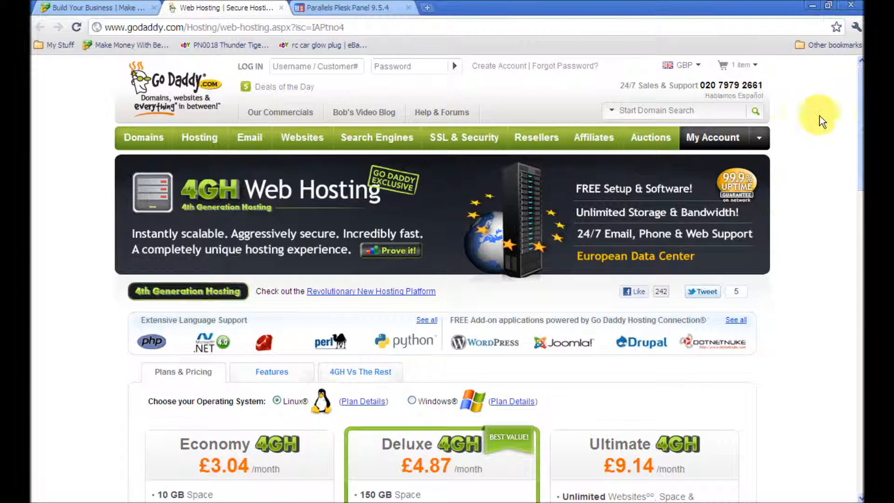
scroll(862, 193, "down", 4)
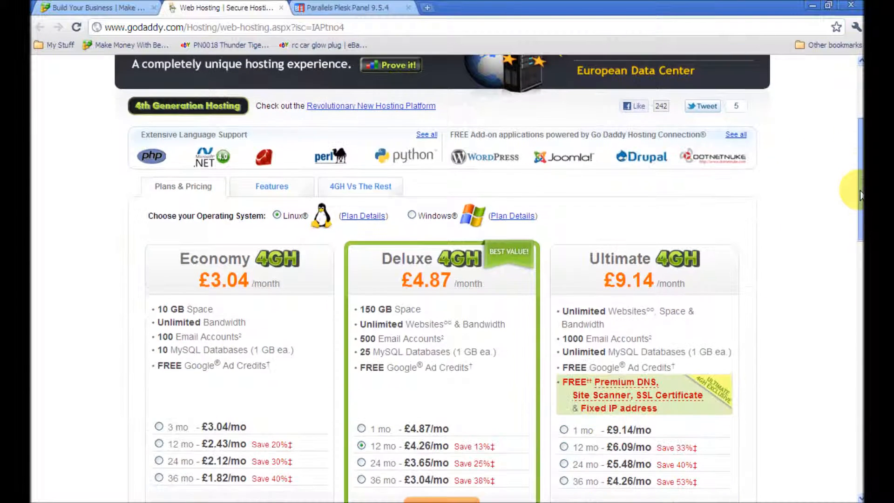
left_click_drag(860, 195, 860, 222)
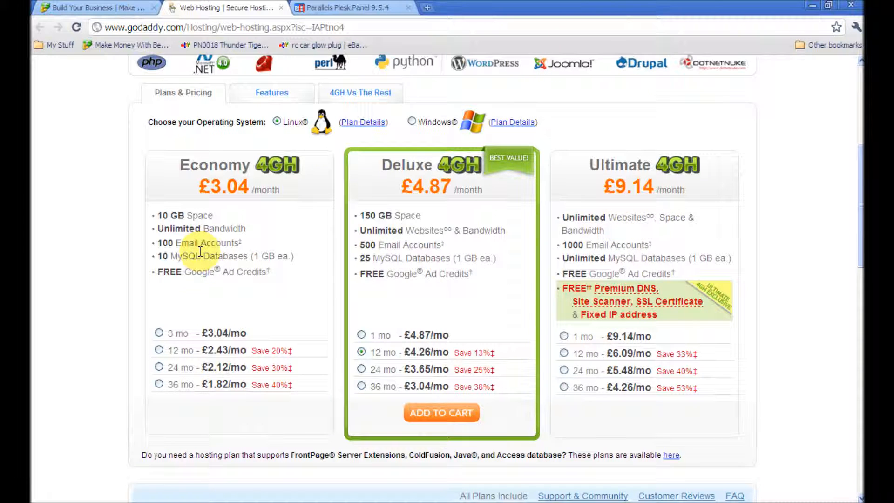
left_click(279, 273)
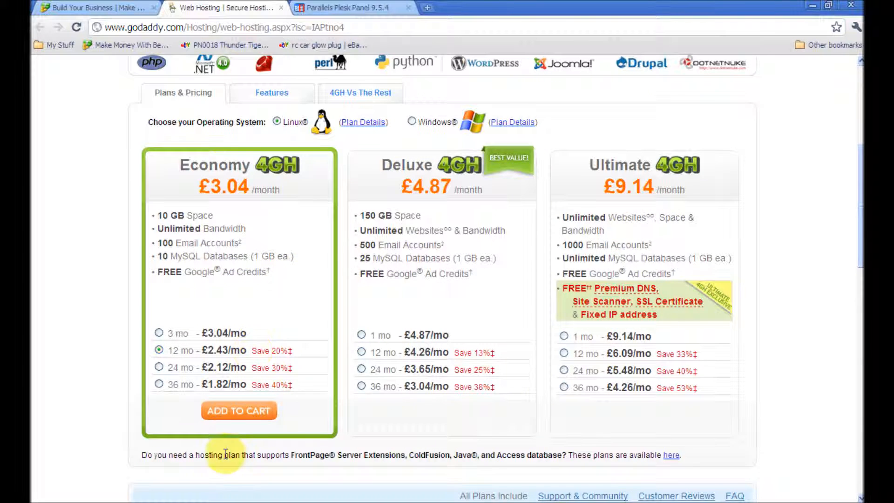
left_click(261, 414)
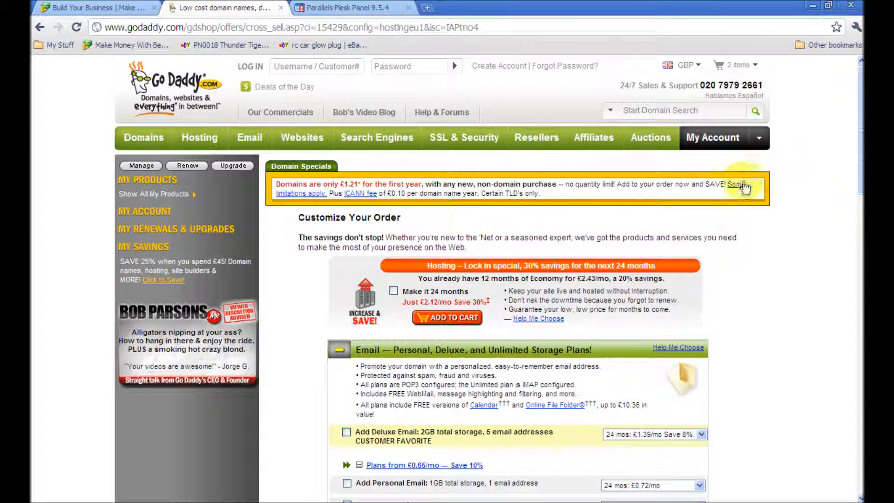
- Scroll down Customize Your Order to the email, domain search and SSL offers
scroll(857, 173, "down", 3)
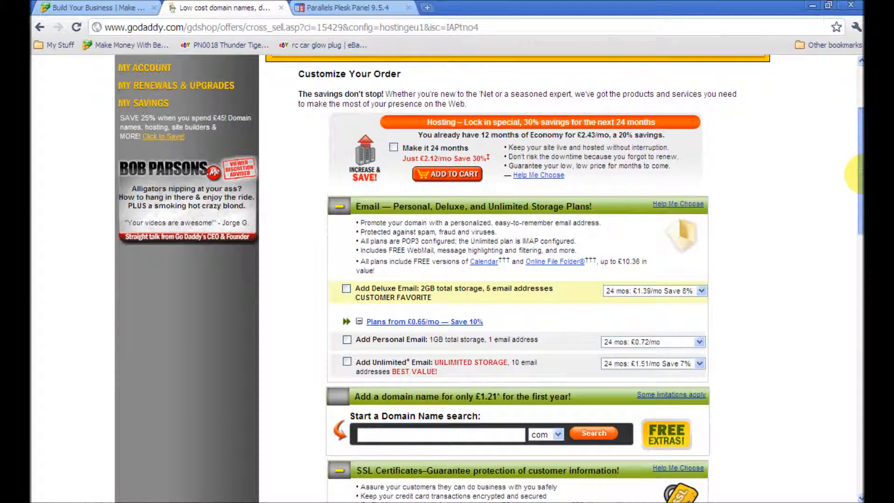
left_click_drag(856, 174, 857, 186)
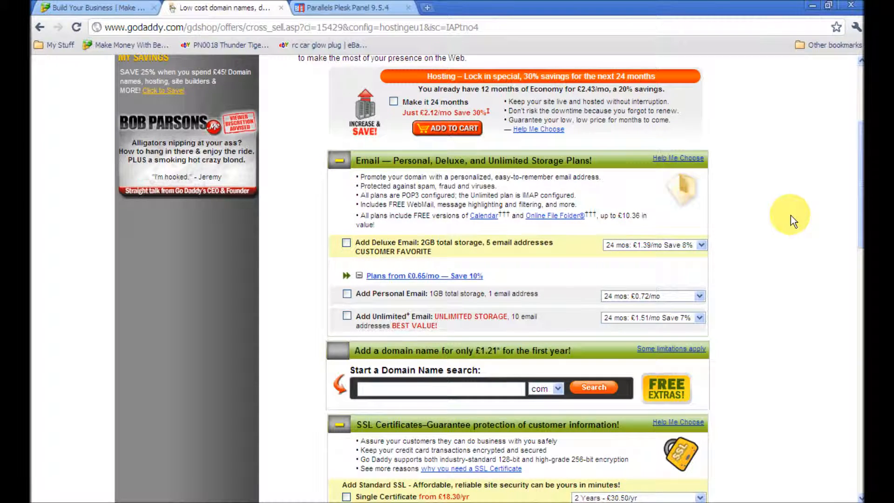
left_click_drag(862, 176, 866, 204)
- Search for the domain ilovetobuycars to check its availability
left_click(486, 289)
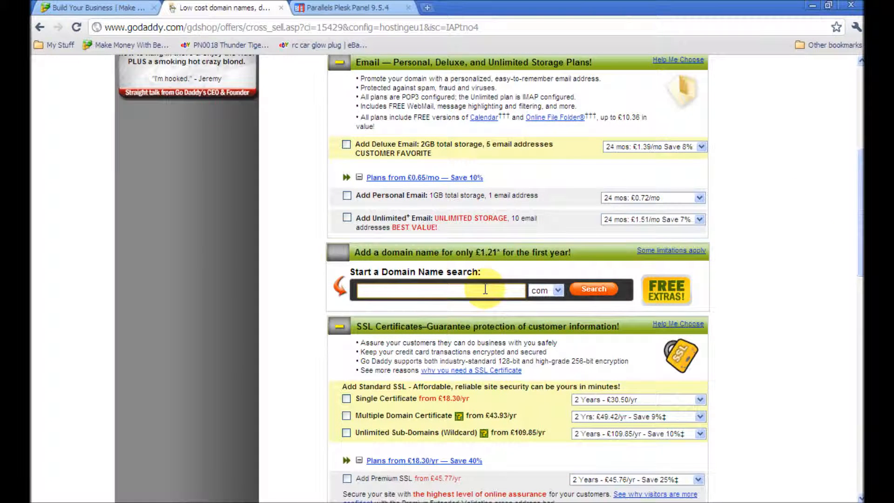
type("ilovetobuyc")
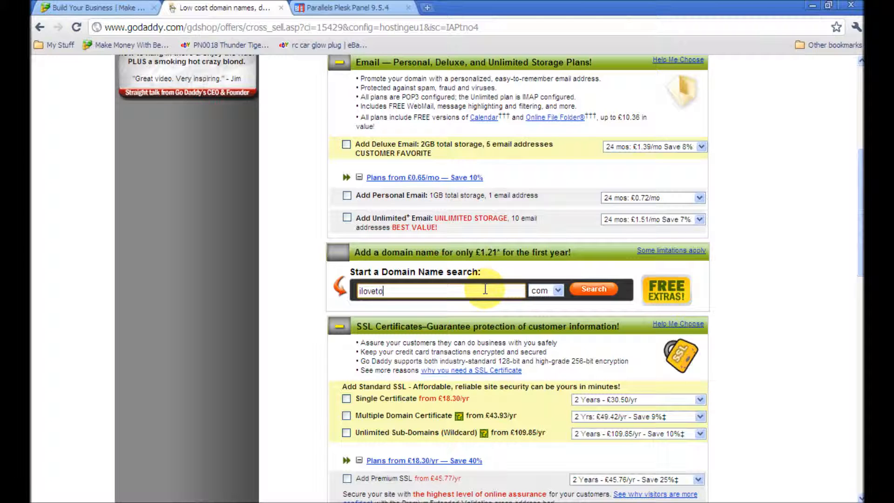
type("ars")
left_click(585, 293)
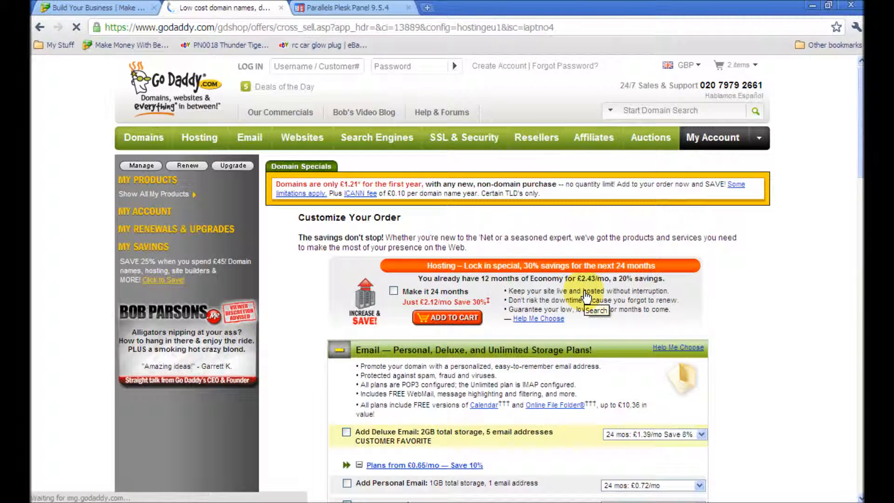
- Keep .com selected and add ILOVETOBUYCARS.COM (£1.21) to the cart
left_click_drag(862, 127, 863, 196)
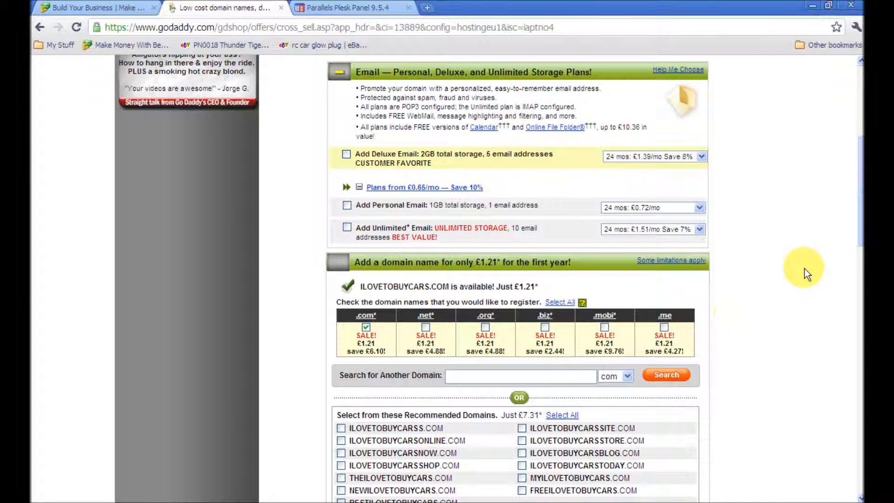
left_click_drag(858, 224, 857, 235)
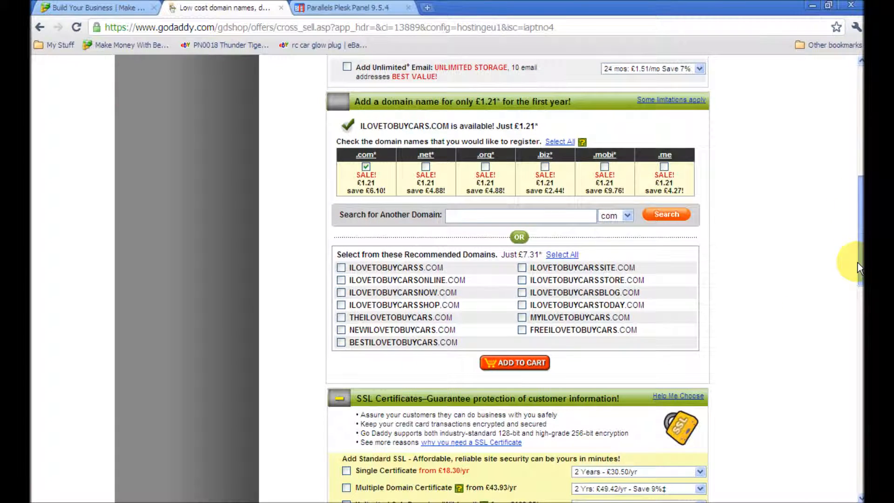
left_click(628, 216)
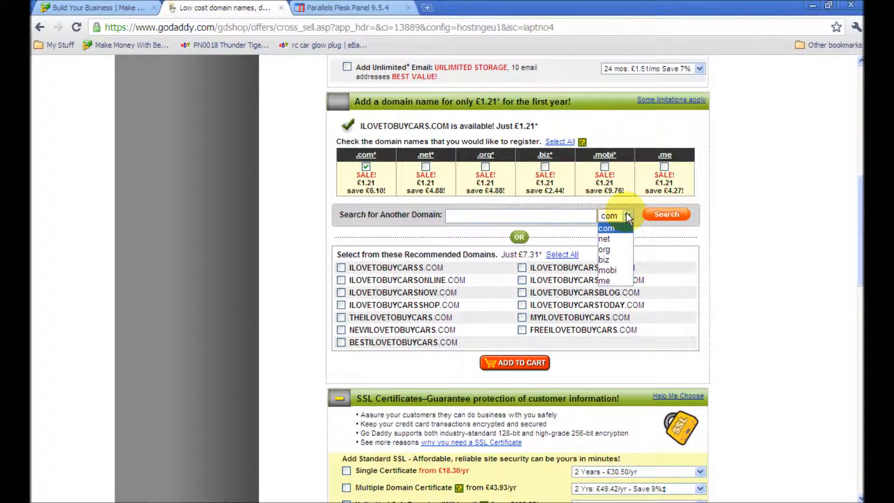
left_click(623, 217)
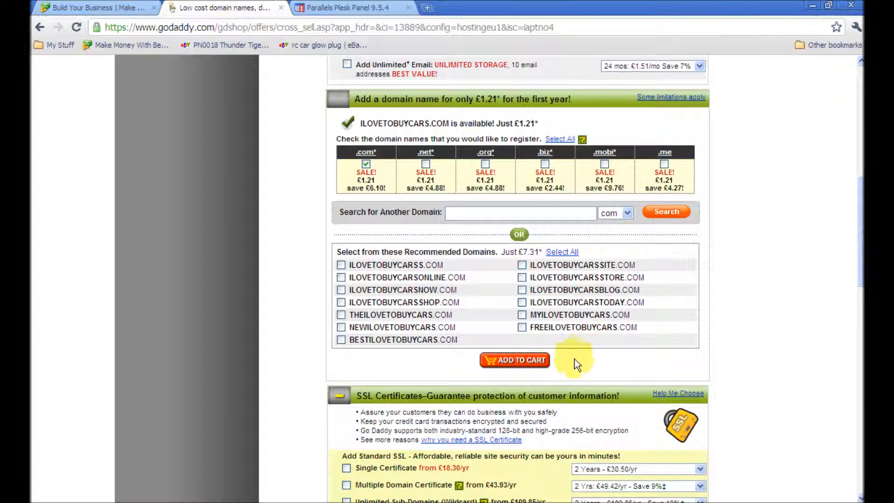
left_click(536, 367)
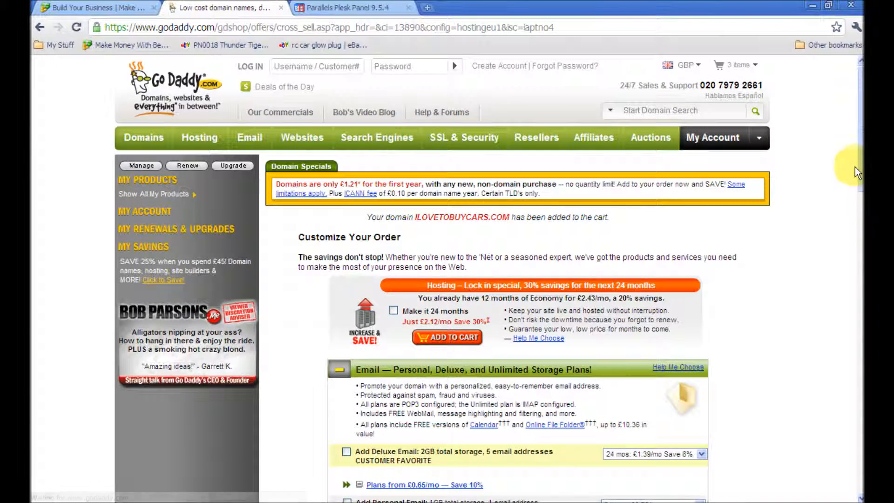
- Tick Standard Search Engine Visibility among the add-ons and continue to the shopping cart
left_click_drag(861, 163, 857, 312)
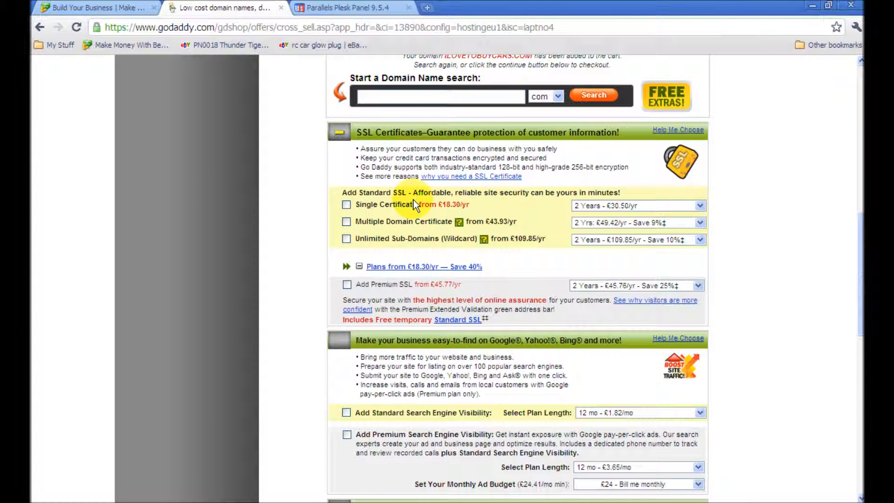
left_click_drag(859, 242, 861, 293)
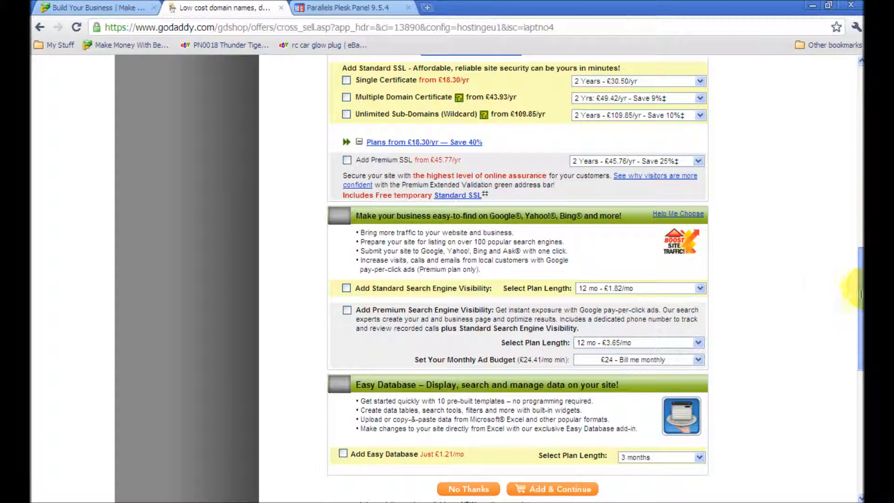
left_click(356, 289)
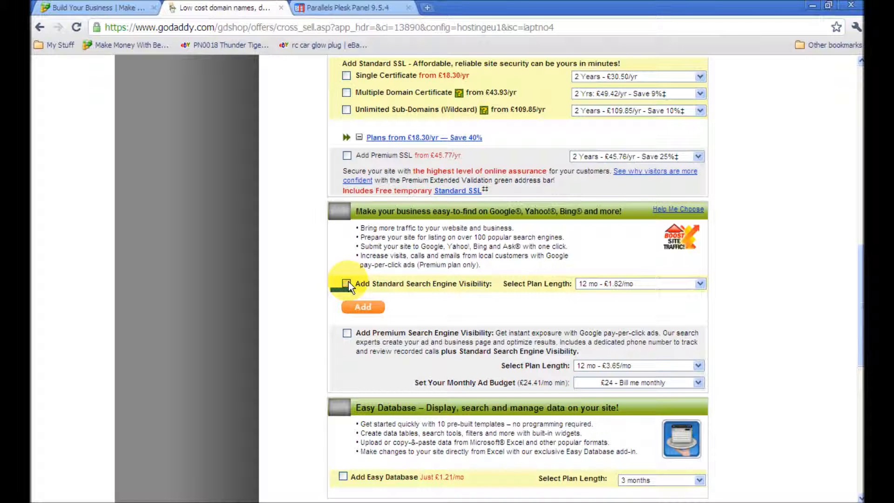
left_click_drag(859, 279, 859, 330)
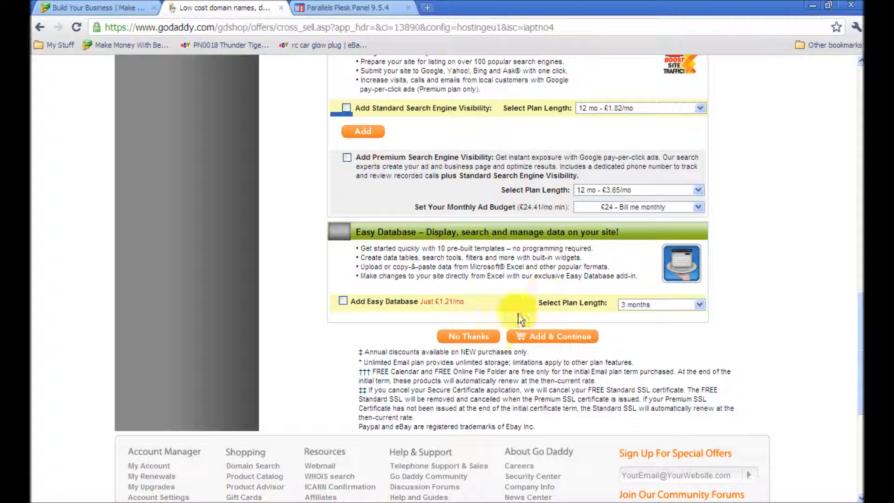
left_click(532, 332)
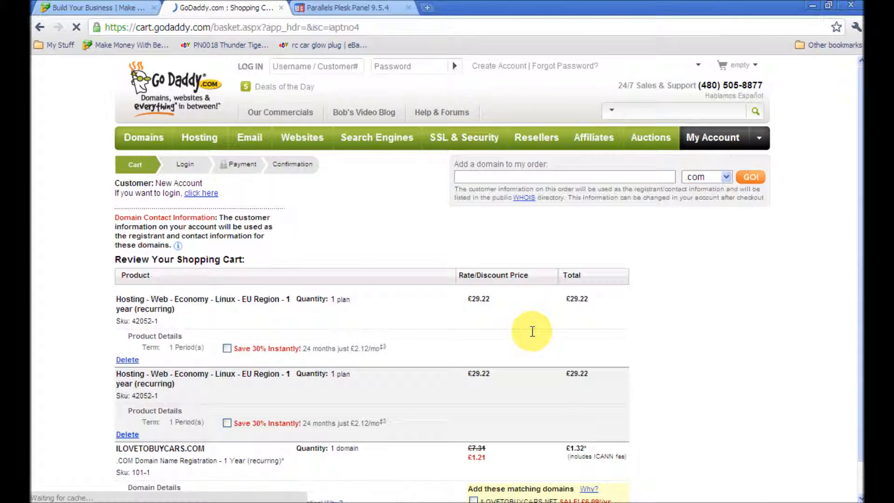
- Delete the duplicate Economy Linux plan so the cart totals £30.54, then continue to checkout
left_click_drag(859, 180, 858, 211)
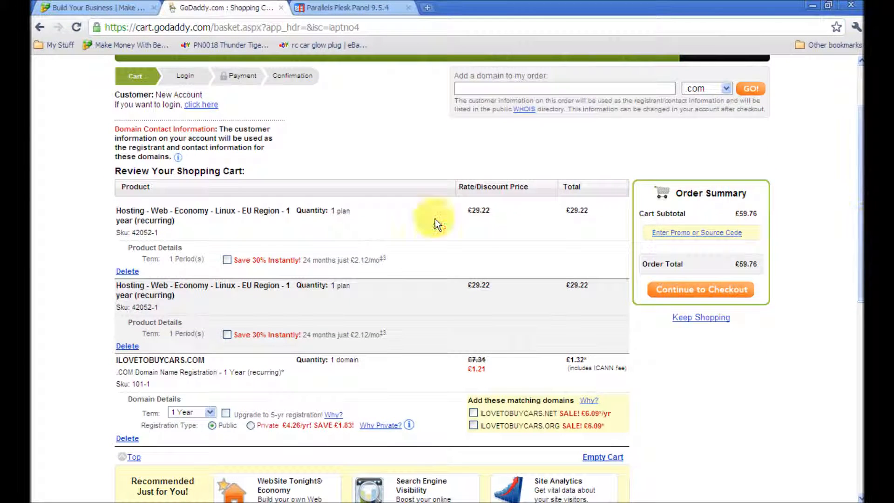
left_click(127, 271)
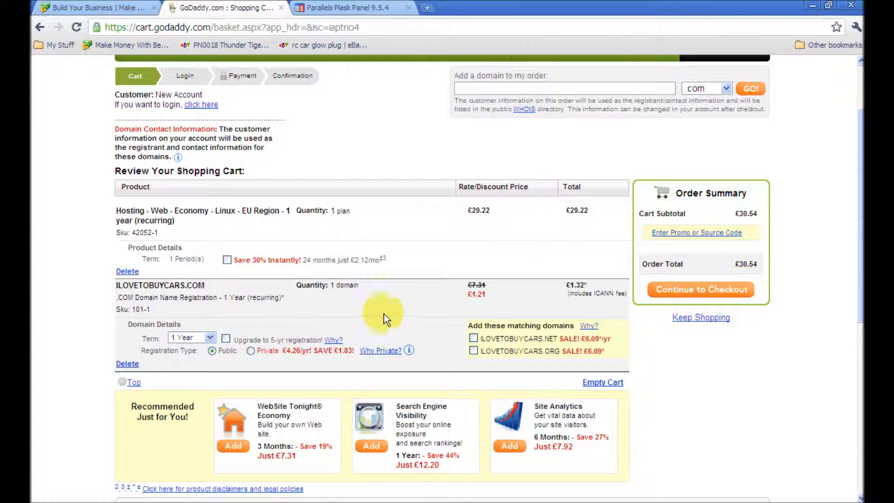
scroll(857, 240, "down", 3)
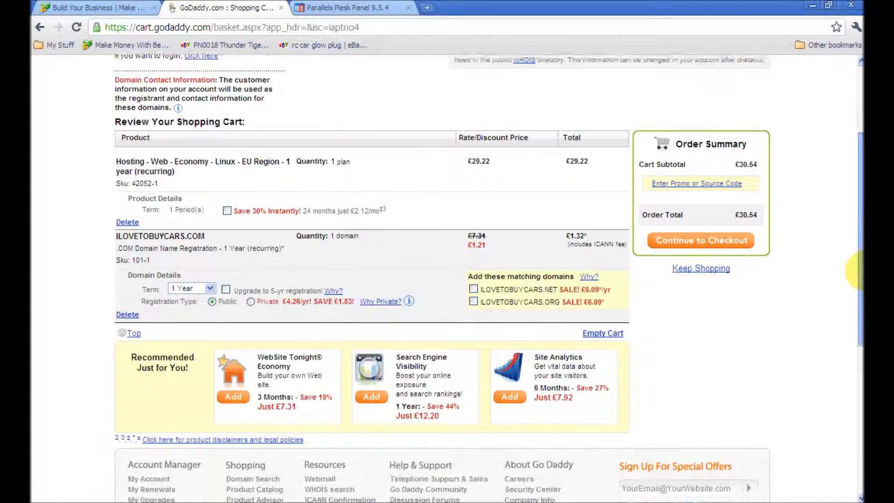
scroll(859, 241, "up", 4)
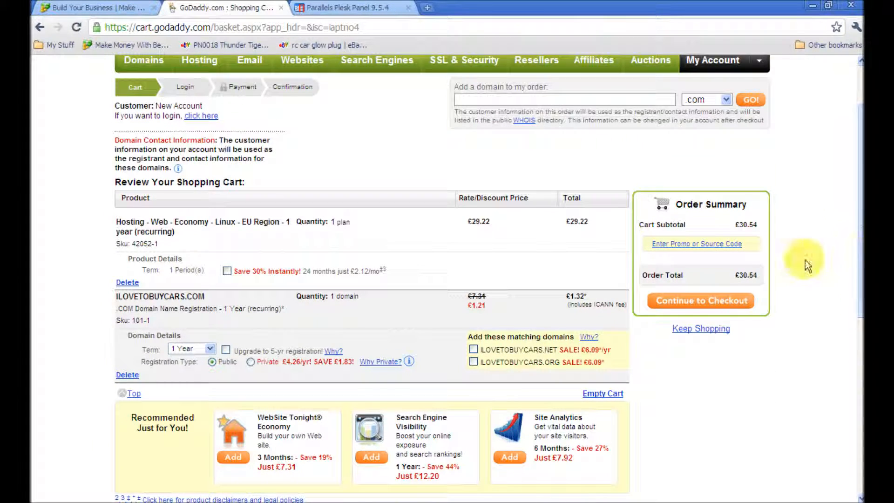
left_click(672, 302)
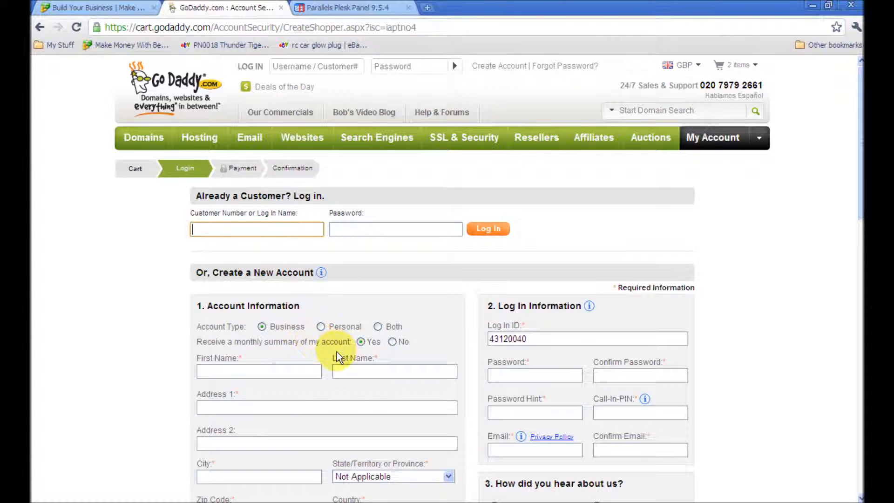
- Close the GoDaddy checkout tab to return to the Build Your Business page
mouse_move(858, 176)
left_mouse_down()
mouse_move(858, 389)
mouse_move(844, 177)
left_mouse_up()
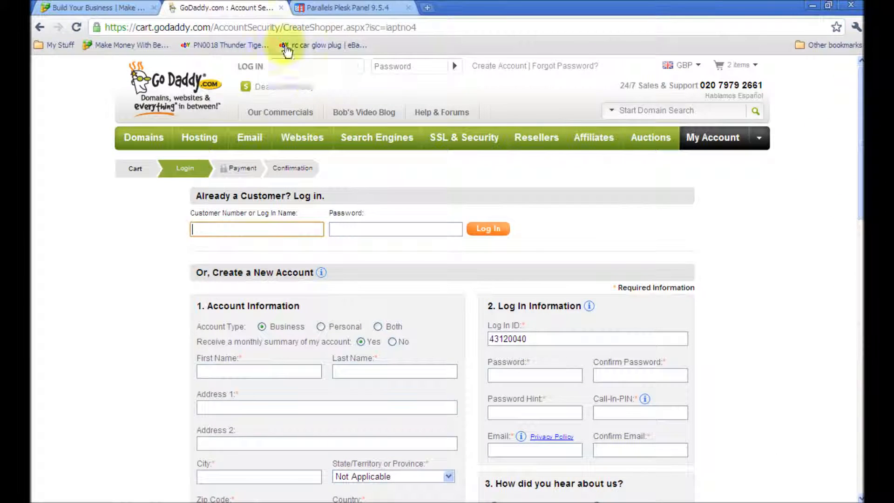
left_click(281, 6)
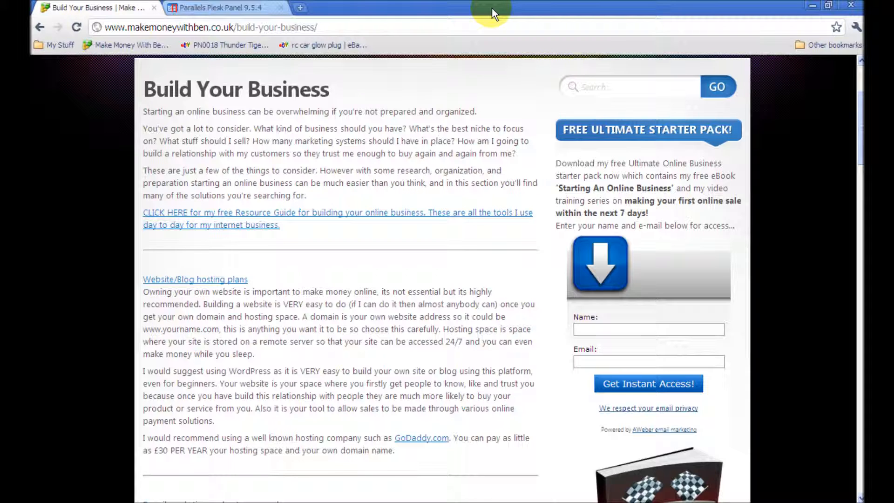
- Switch to the Plesk tab and open Databases under Applications & Services for makemoneywithben.co.uk
left_click(232, 8)
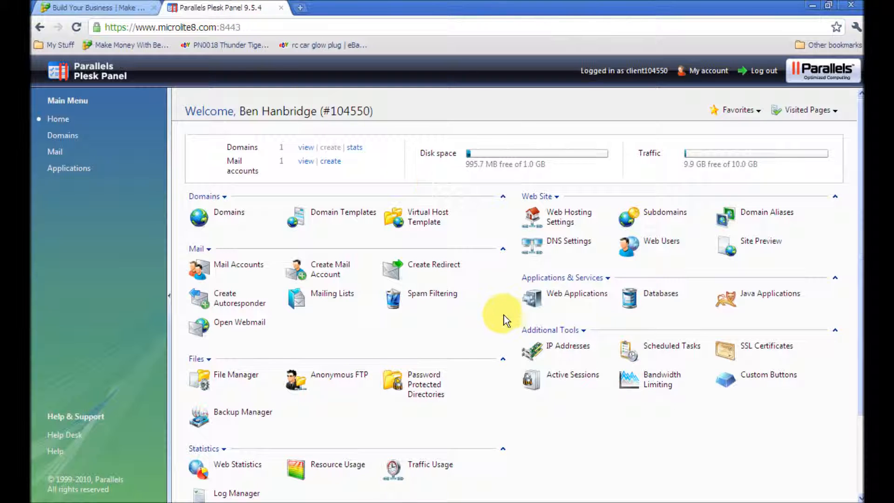
mouse_move(860, 161)
left_mouse_down()
mouse_move(852, 257)
mouse_move(862, 146)
left_mouse_up()
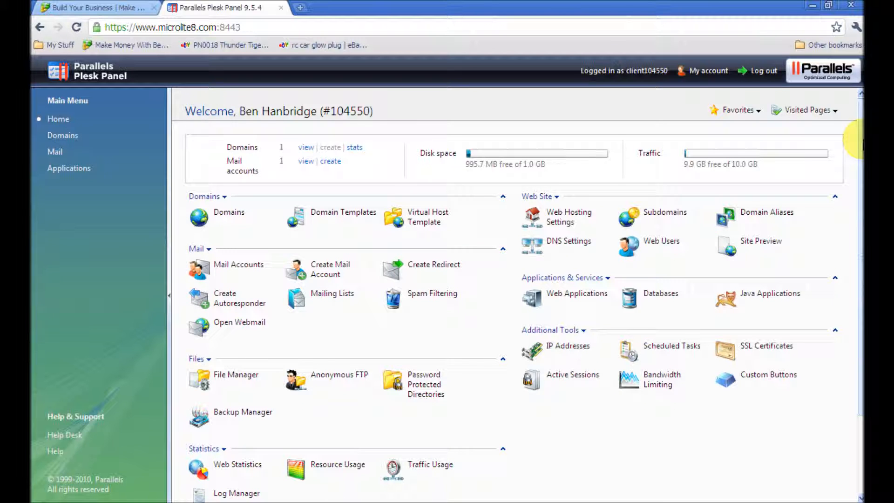
mouse_move(861, 142)
left_mouse_down()
mouse_move(859, 200)
mouse_move(856, 132)
left_mouse_up()
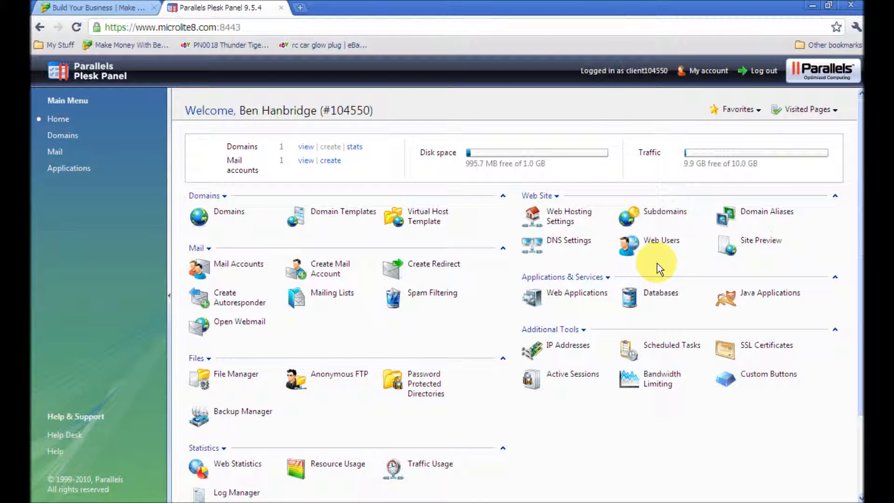
left_click(652, 294)
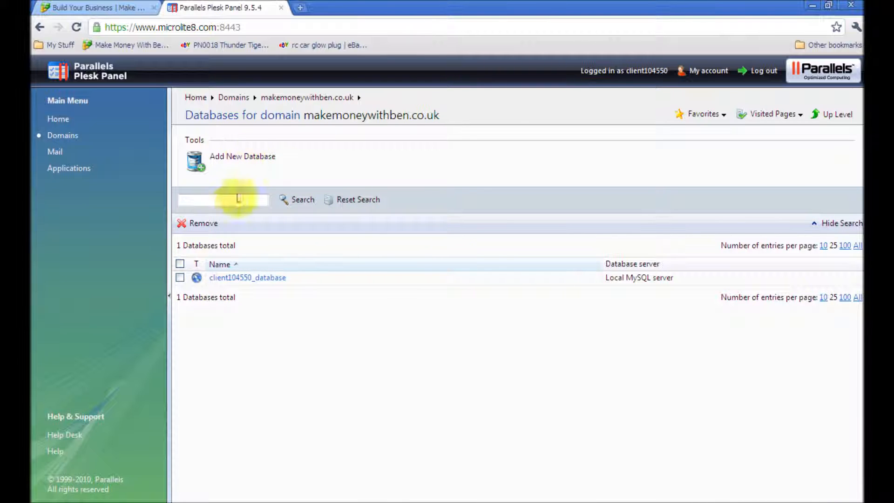
- Enter databasename in the database search field, then start adding a new MySQL database
left_click(223, 201)
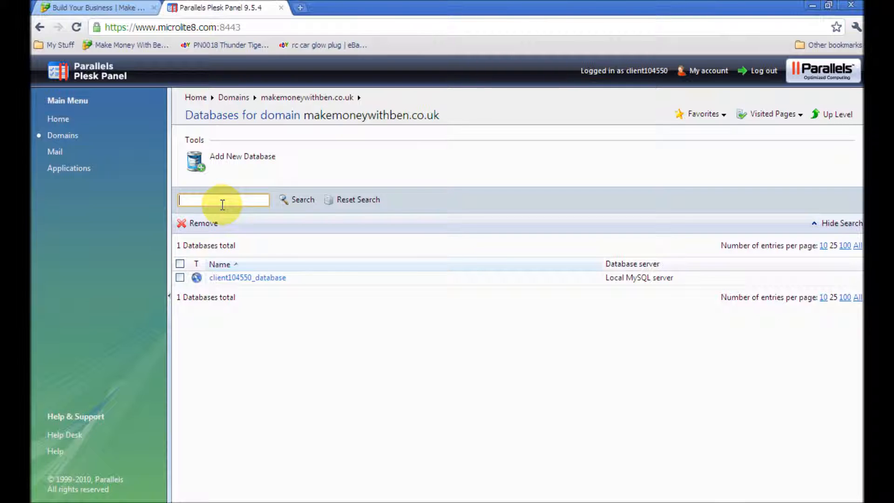
key("BackSpace")
key("BackSpace")
type("tabasename")
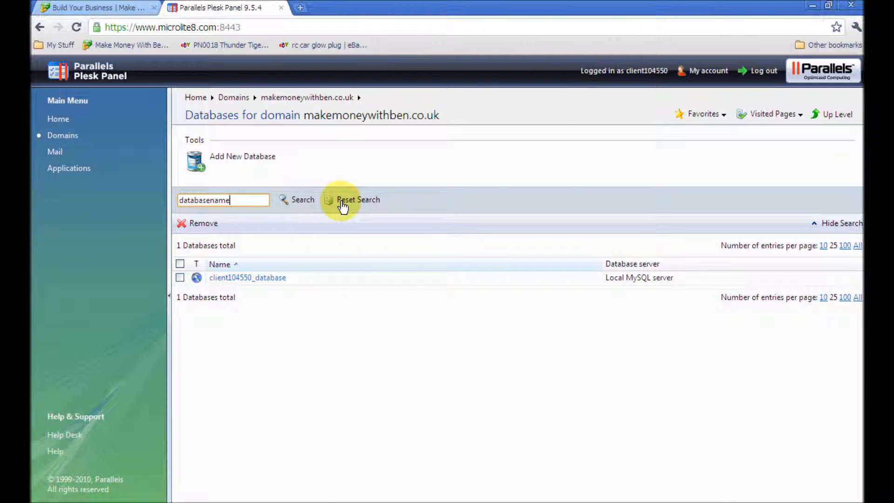
left_click(243, 167)
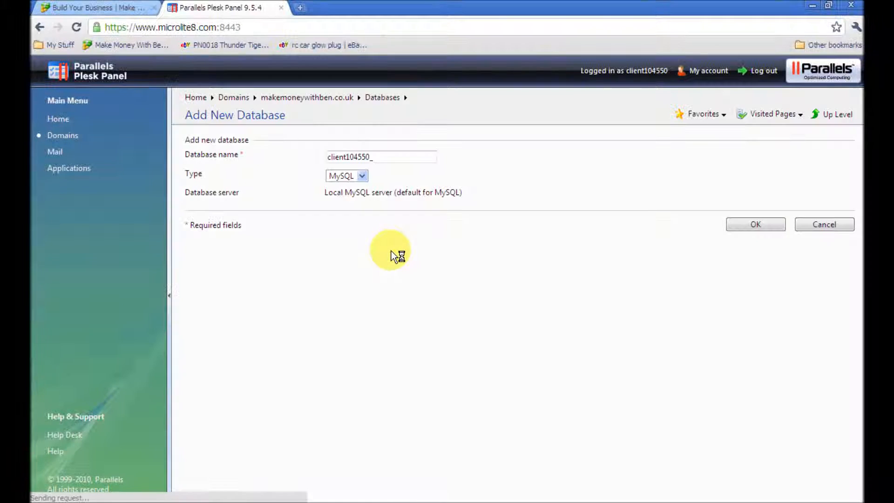
- Replace the prefilled name with 'databasename' and create the MySQL database
left_click_drag(396, 153, 289, 146)
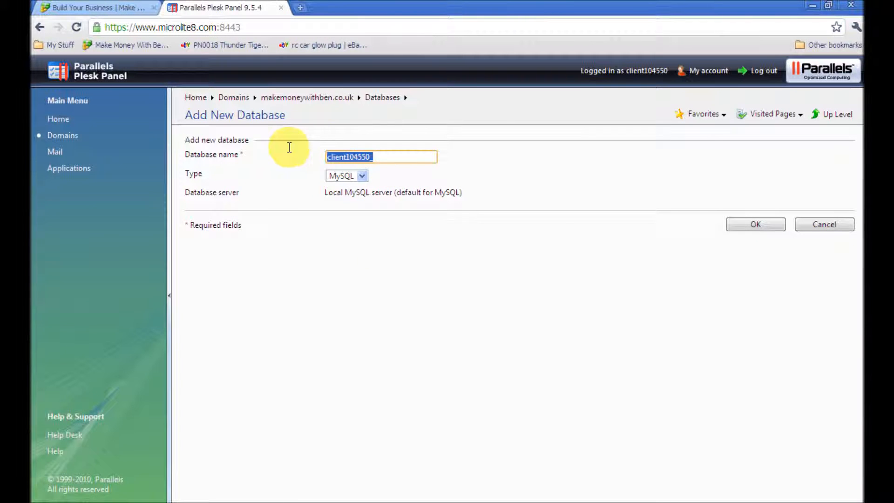
left_click(373, 157)
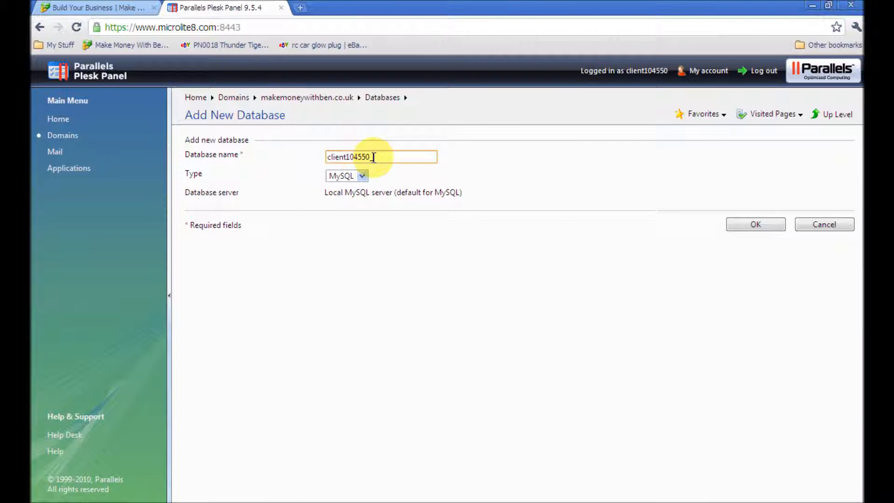
type("ha")
type("me1")
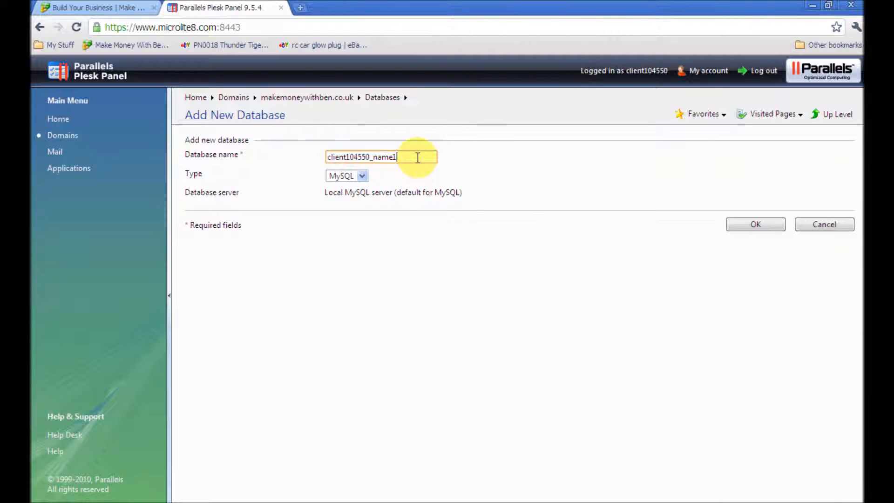
left_click_drag(417, 157, 319, 158)
type("datbasem")
type("name")
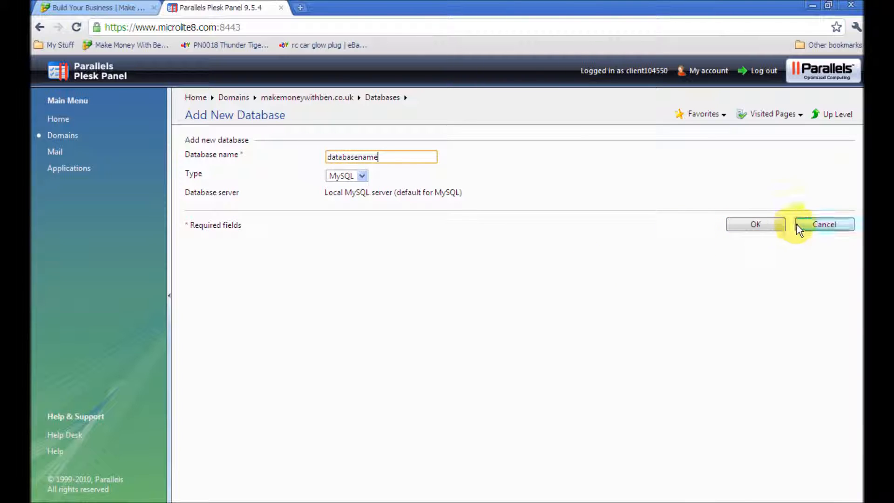
left_click(759, 225)
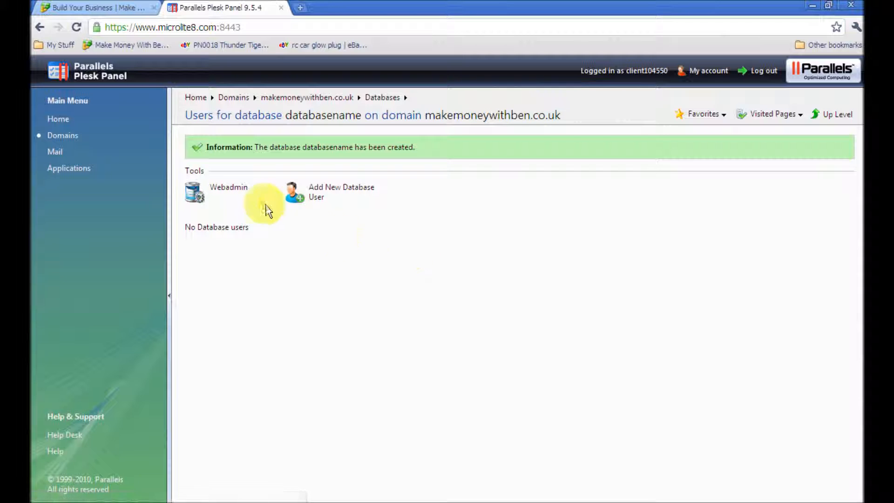
- Add database user usernamedb, entering and confirming its password, and submit
left_click(298, 191)
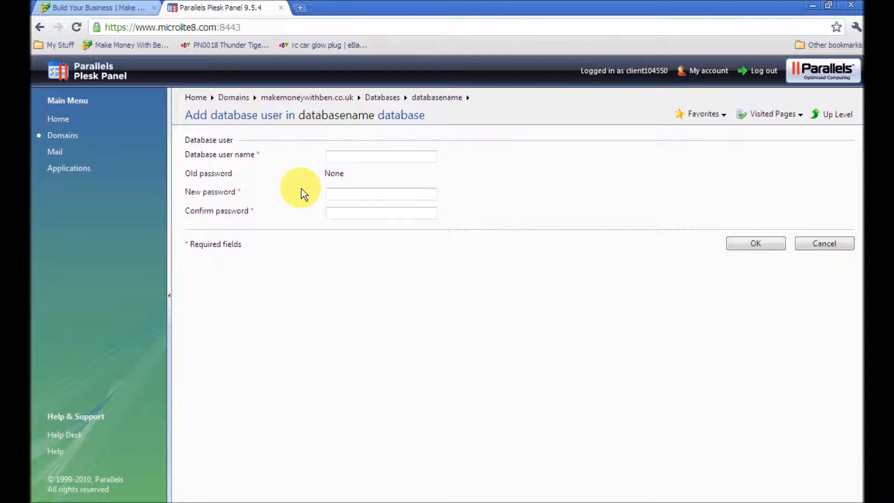
left_click(347, 159)
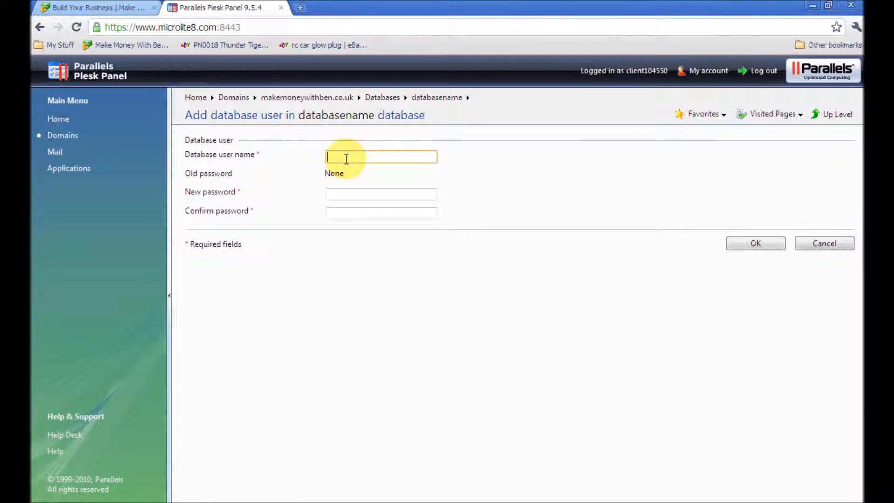
type("usernamedb")
left_click(385, 193)
type("password")
key("Tab")
type("password")
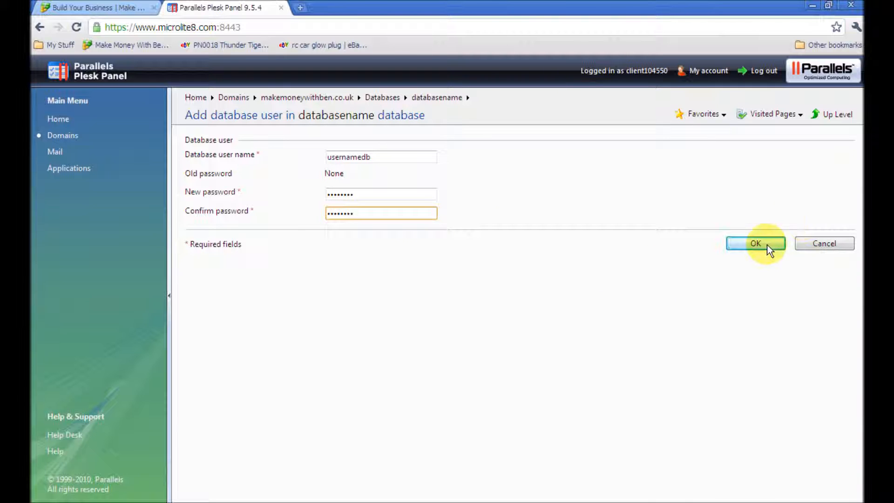
left_click(812, 246)
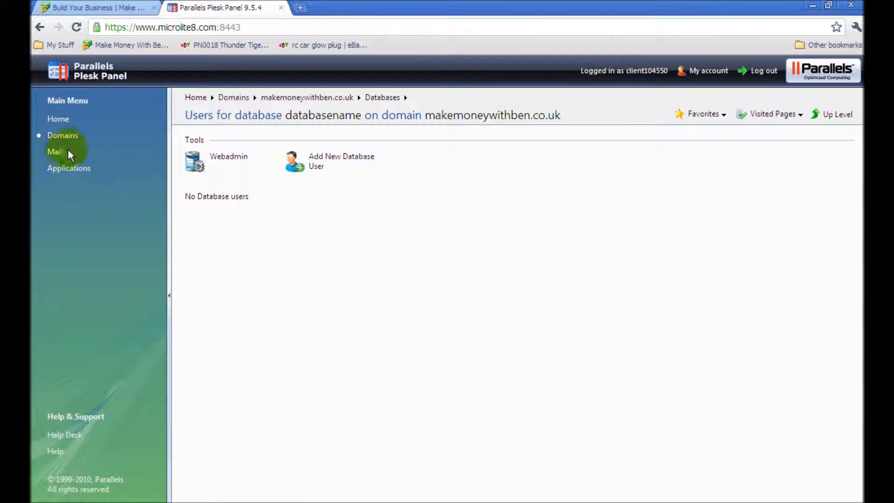
- Go through Domains and Home back to the Databases page, now listing two MySQL databases
left_click(63, 138)
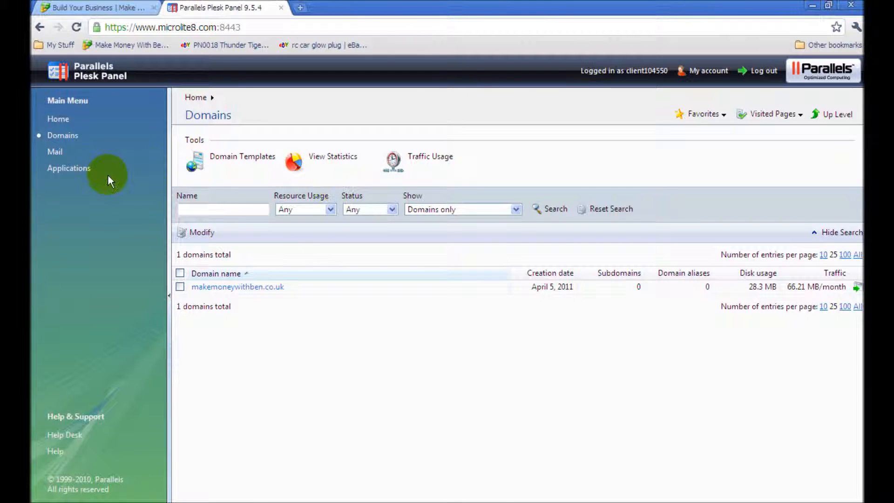
left_click(58, 119)
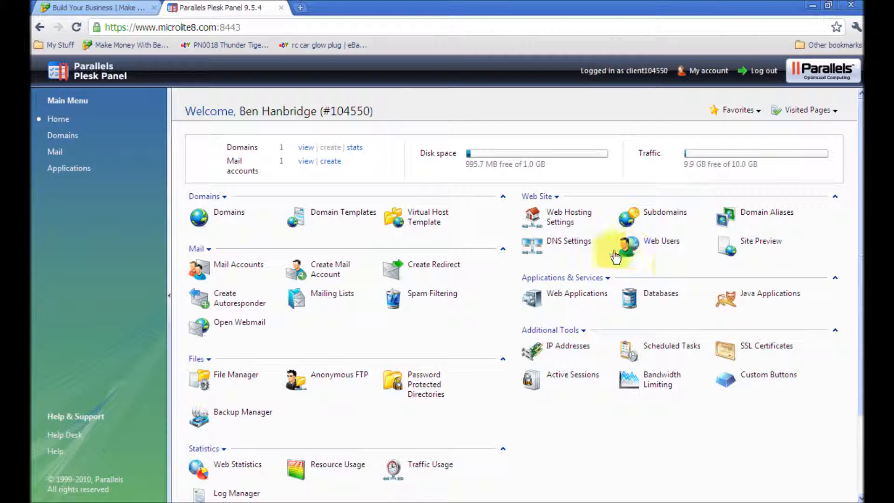
left_click(674, 293)
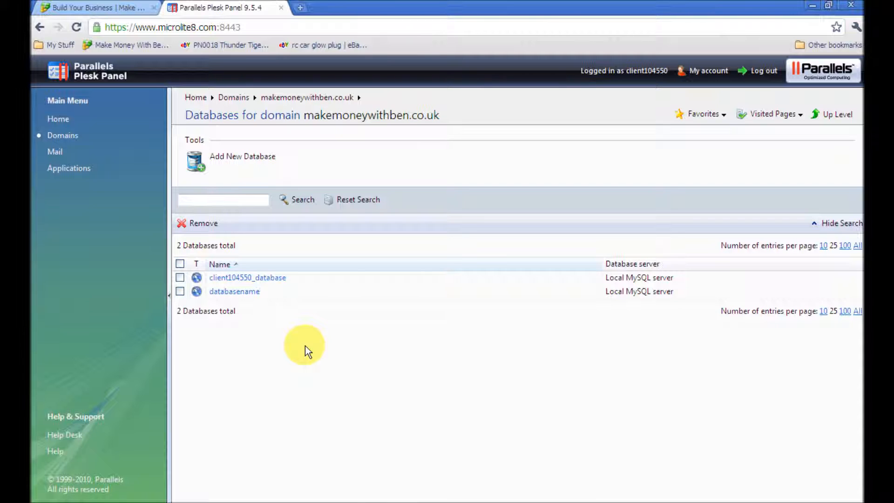
- Close the Parallels Plesk Panel tab and start a new Chrome tab
left_click(282, 8)
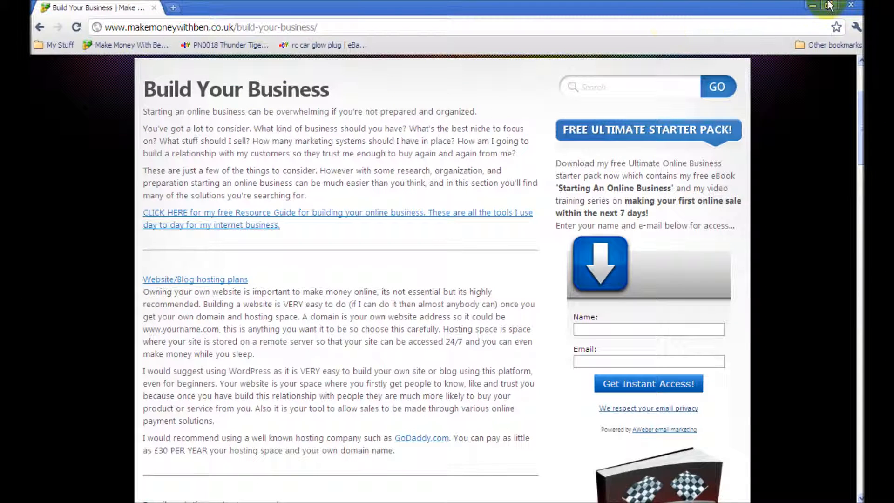
left_click(173, 8)
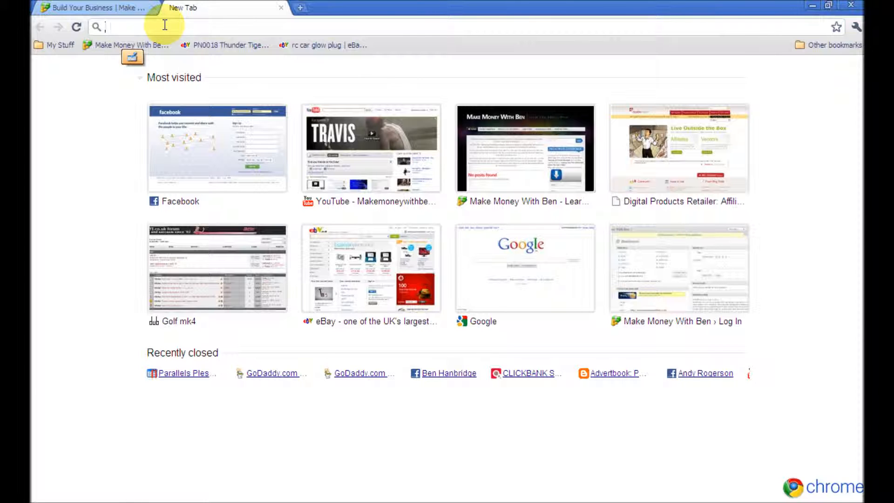
- Search for 'wordpress' and open the official WordPress.org result
type("wordpress")
key("Return")
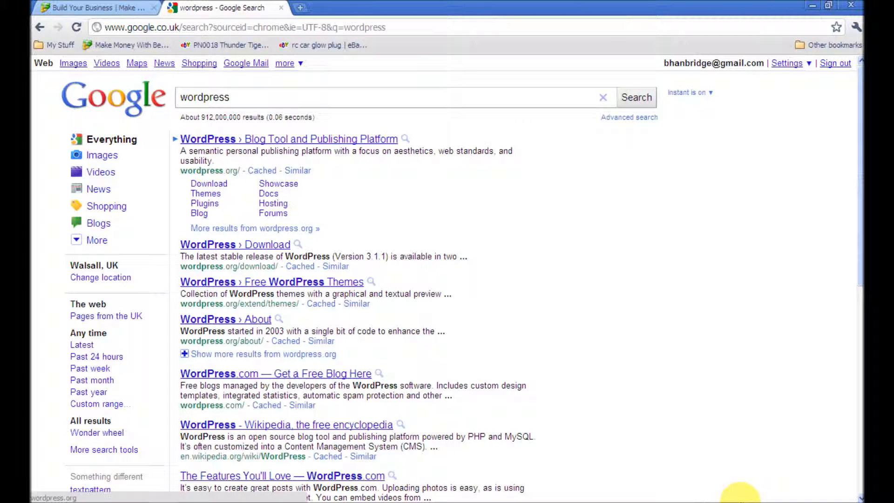
left_click(739, 502)
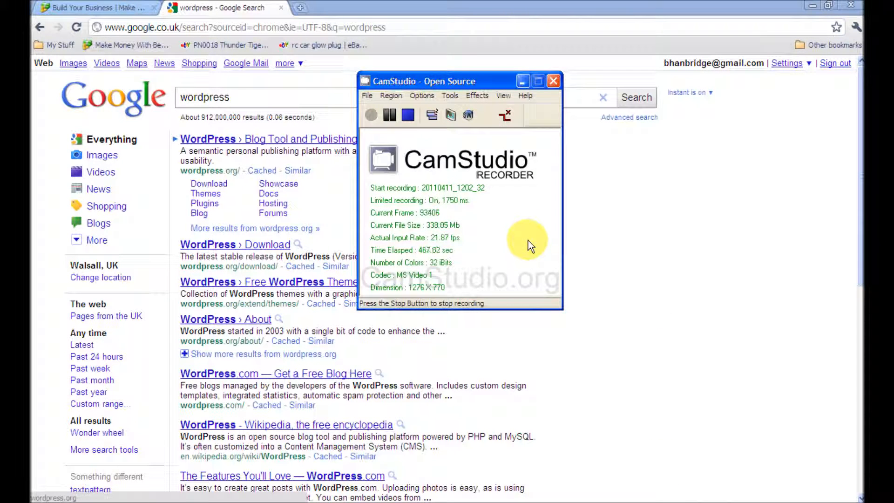
left_click(523, 83)
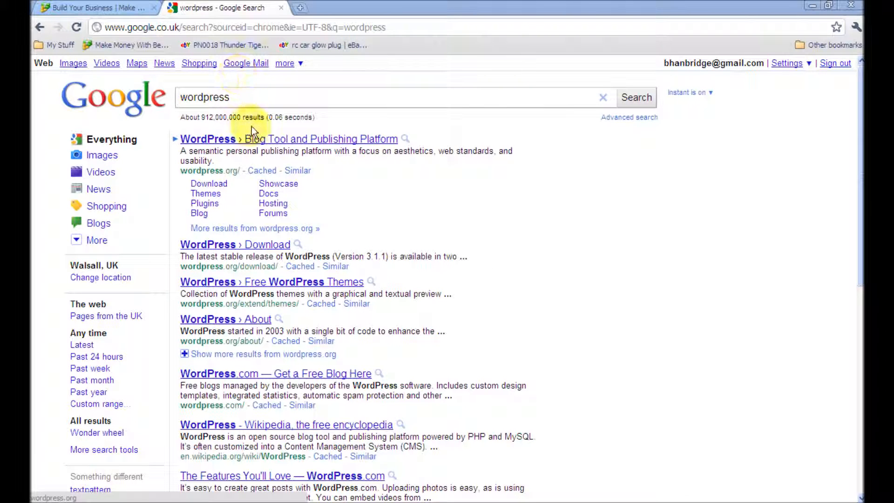
left_click(258, 141)
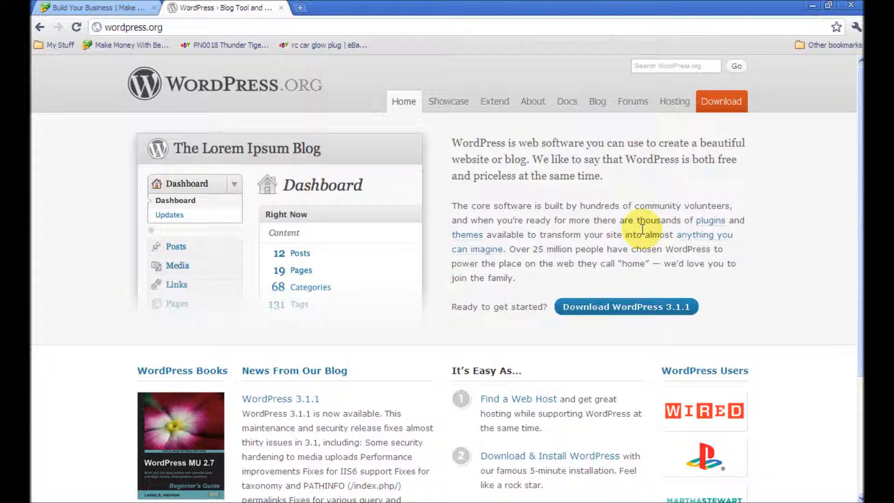
- Download wordpress-3.1.1.zip from WordPress.org and save it to the Desktop
left_click(605, 317)
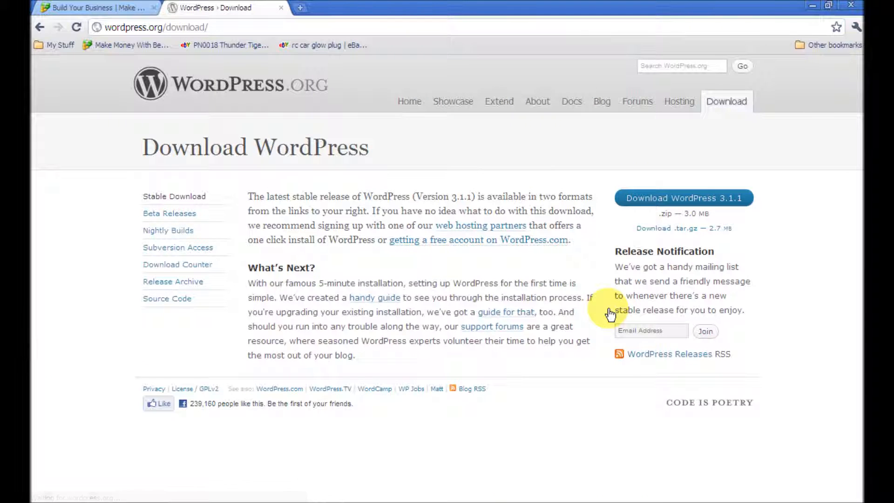
left_click(663, 199)
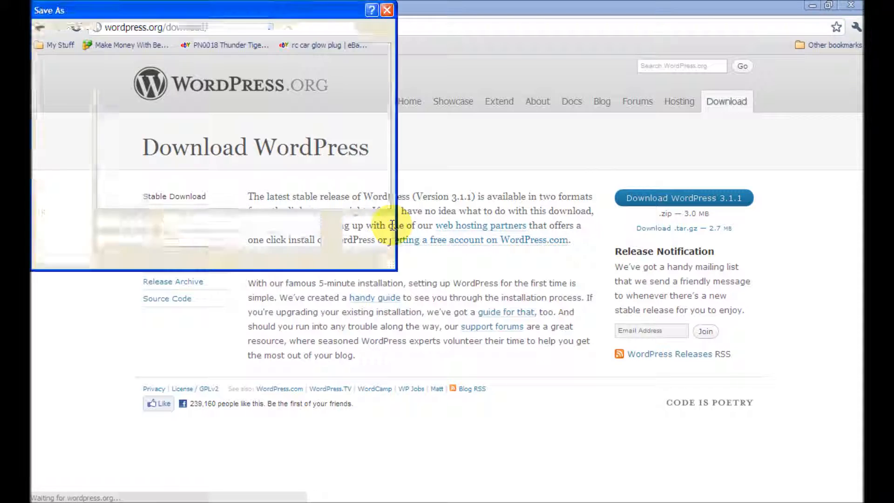
left_click(73, 96)
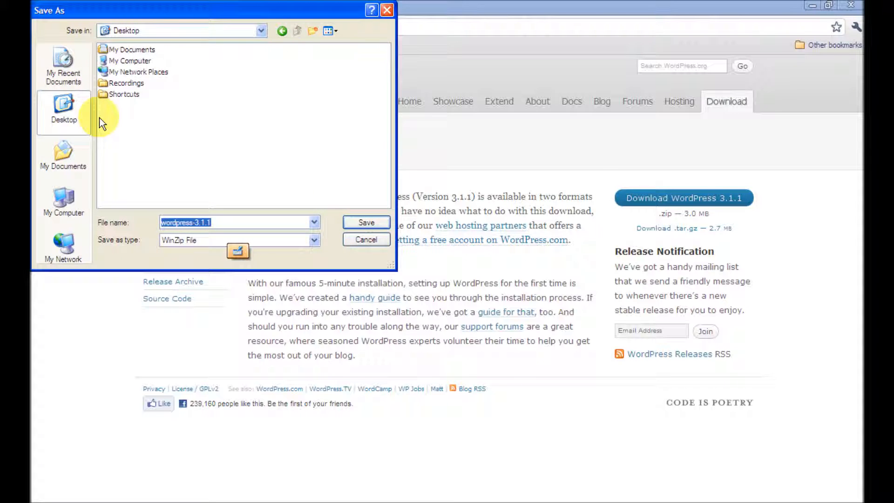
left_click(370, 222)
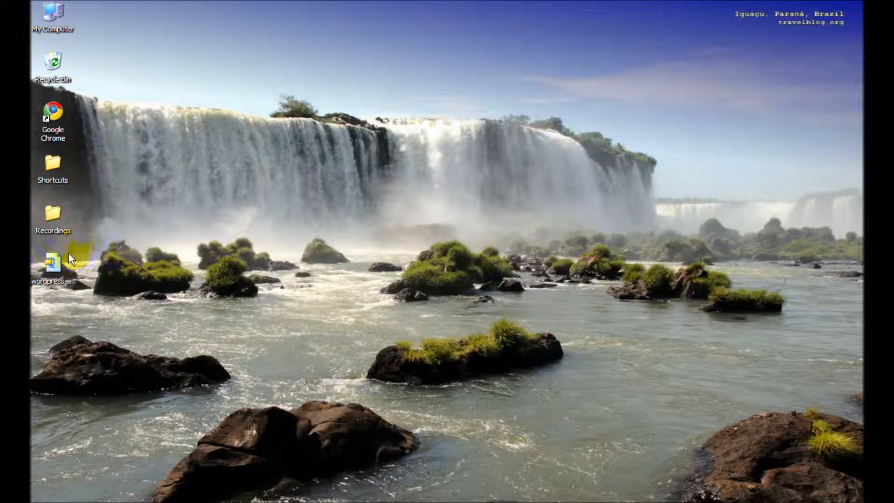
- Extract wordpress-3.1.1.zip with WinZip's 'Extract to folder ...\wordpress-3.1.1' option
right_click(58, 259)
mouse_move(121, 346)
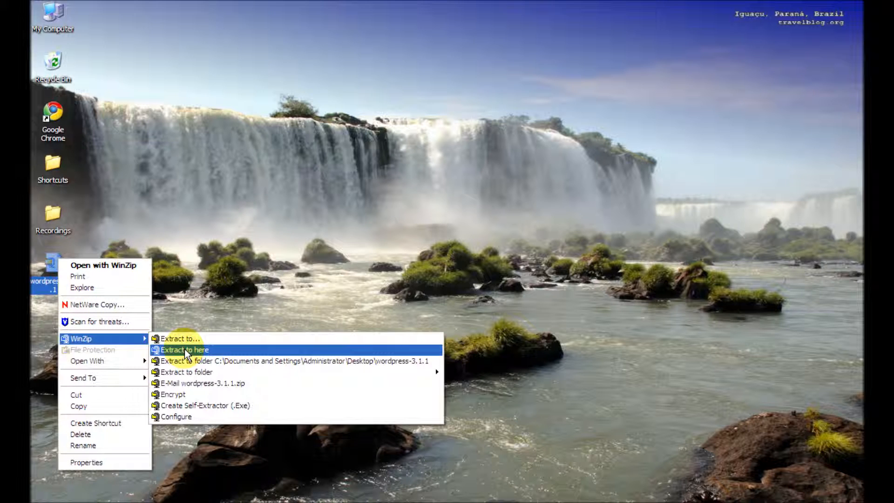
left_click(255, 361)
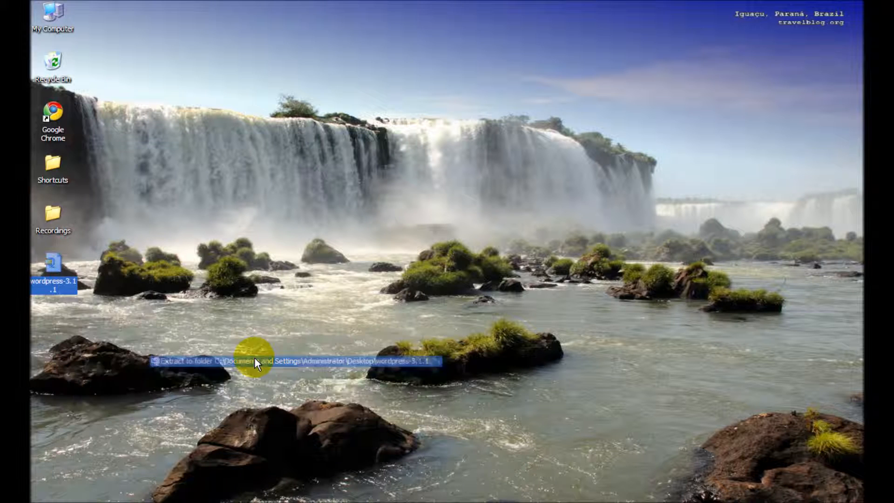